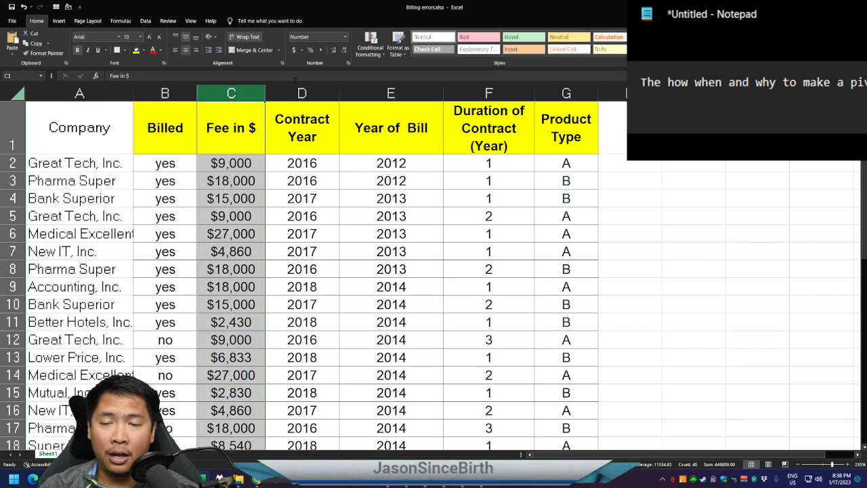
# - Examine the column headers of the billing table, from Company across to Product Type
pyautogui.click(481, 88)
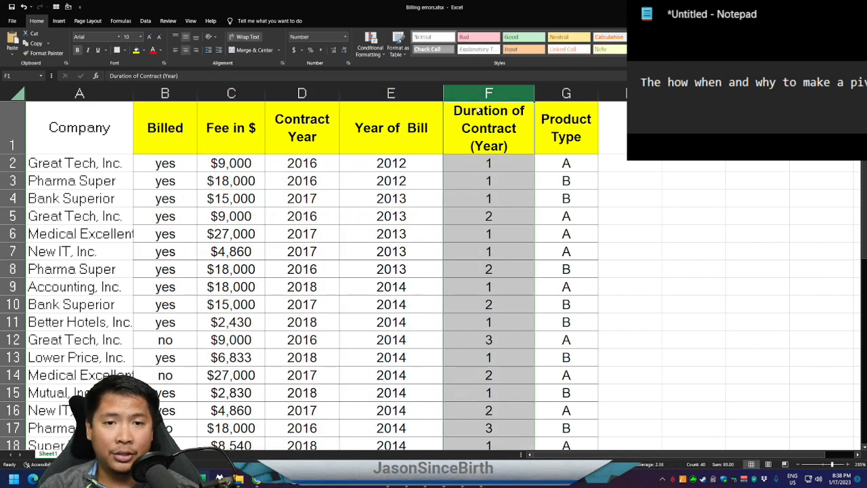
pyautogui.click(566, 93)
pyautogui.click(390, 215)
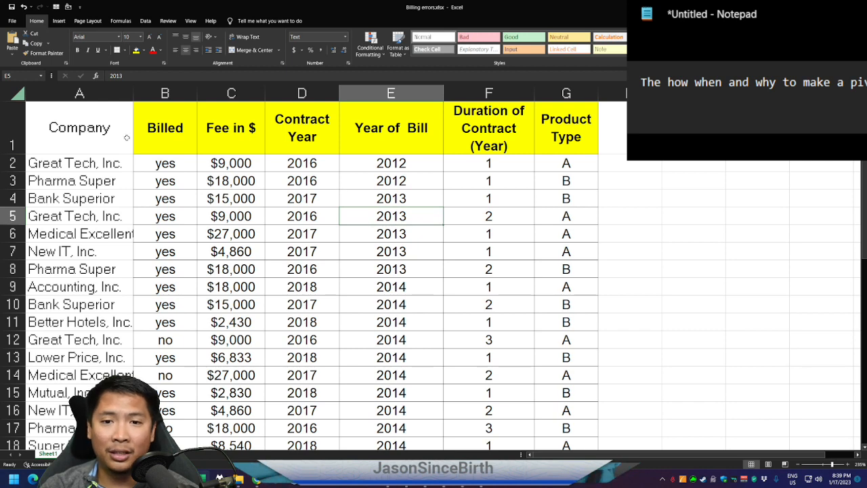
pyautogui.click(18, 129)
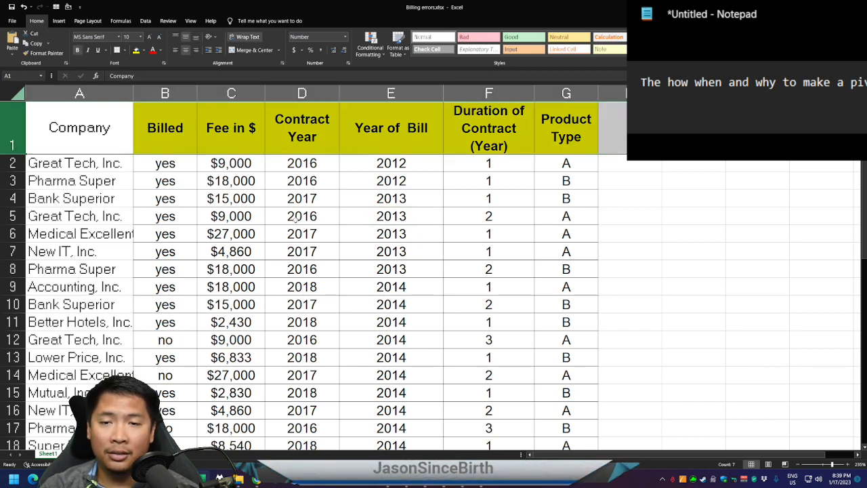
pyautogui.click(296, 219)
pyautogui.click(94, 135)
pyautogui.click(162, 136)
pyautogui.click(291, 131)
pyautogui.click(372, 130)
pyautogui.click(589, 131)
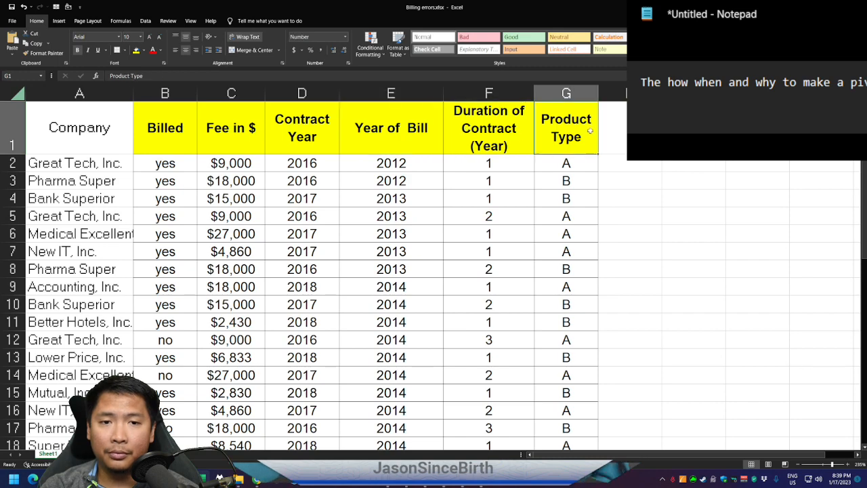
# - Examine the records below the headers, including the Contract Year, Fee in $ and Billed columns
pyautogui.click(123, 229)
pyautogui.moveTo(97, 166); pyautogui.dragTo(95, 394)
pyautogui.moveTo(97, 181); pyautogui.dragTo(474, 411)
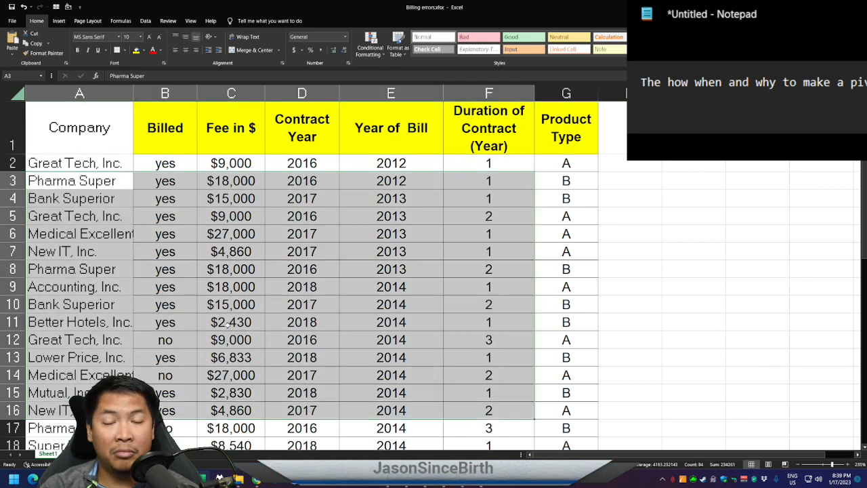
pyautogui.scroll(-8, 218, 317)
pyautogui.moveTo(102, 217); pyautogui.dragTo(649, 365)
pyautogui.scroll(10, 648, 366)
pyautogui.moveTo(301, 163); pyautogui.dragTo(309, 406)
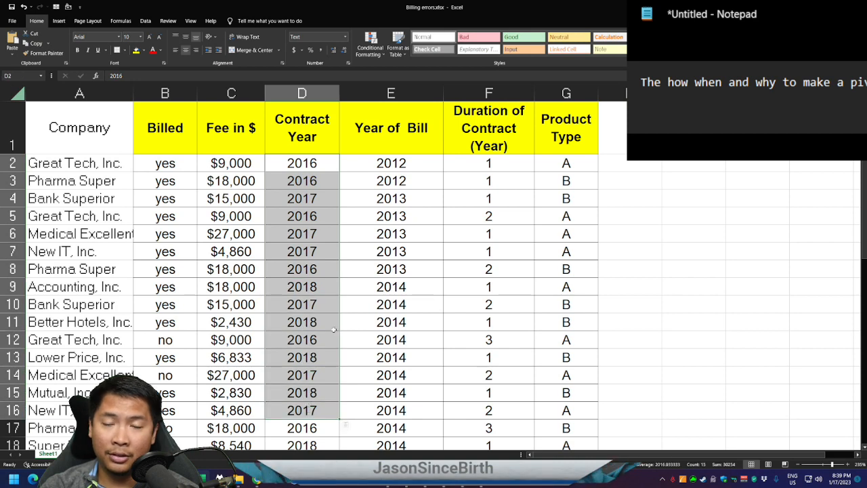
pyautogui.moveTo(231, 163); pyautogui.dragTo(244, 357)
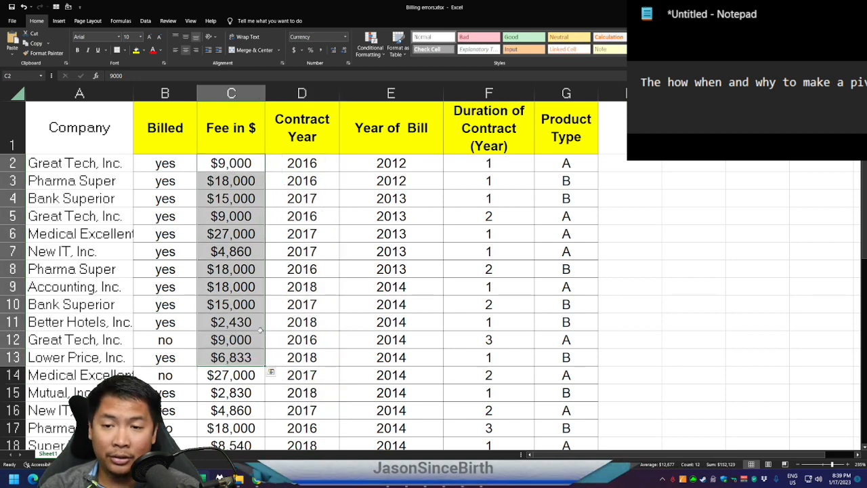
pyautogui.moveTo(165, 199); pyautogui.dragTo(211, 318)
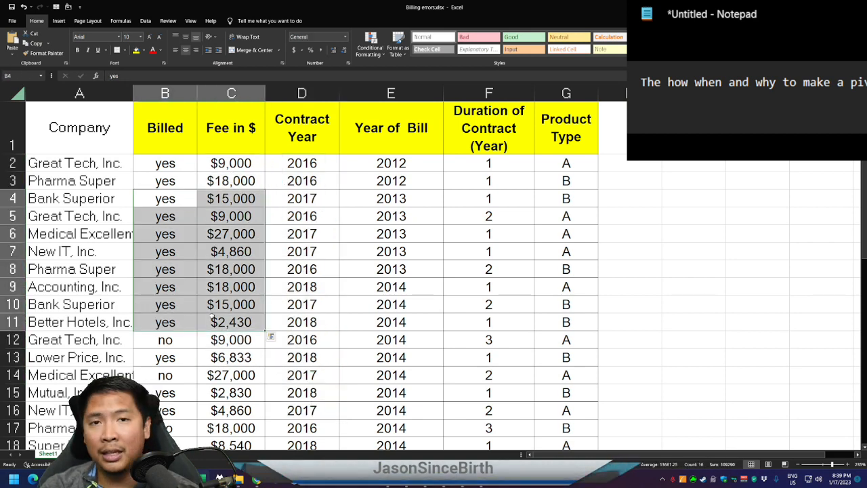
# - Select the full billing table A1:G40 and check its extent at the last row and the Product Type column
pyautogui.click(107, 137)
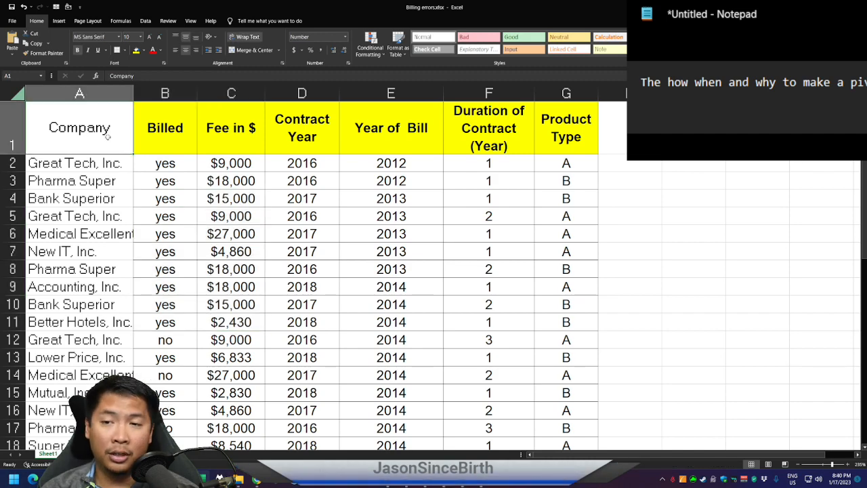
pyautogui.moveTo(103, 140); pyautogui.dragTo(574, 422)
pyautogui.scroll(7, 564, 271)
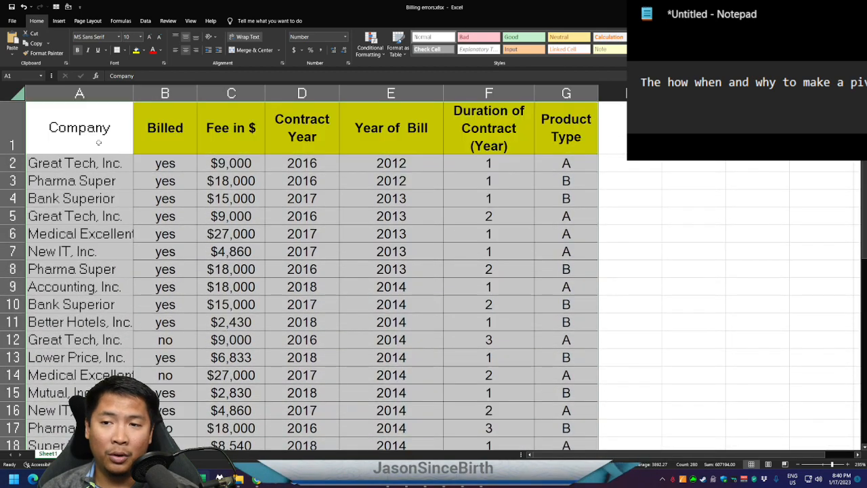
pyautogui.scroll(-9, 563, 109)
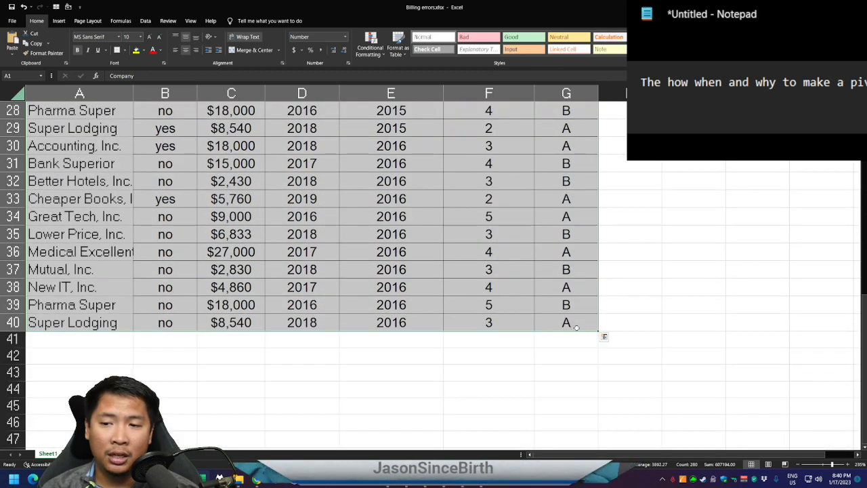
pyautogui.click(575, 323)
pyautogui.click(13, 322)
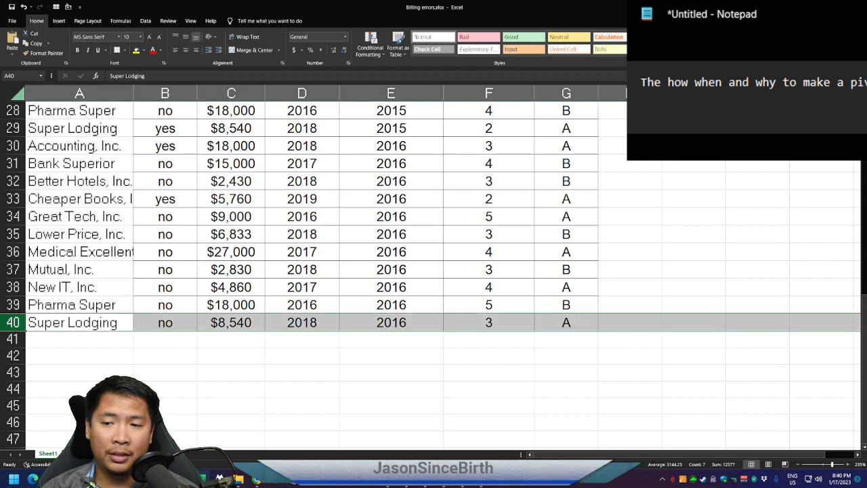
pyautogui.click(567, 93)
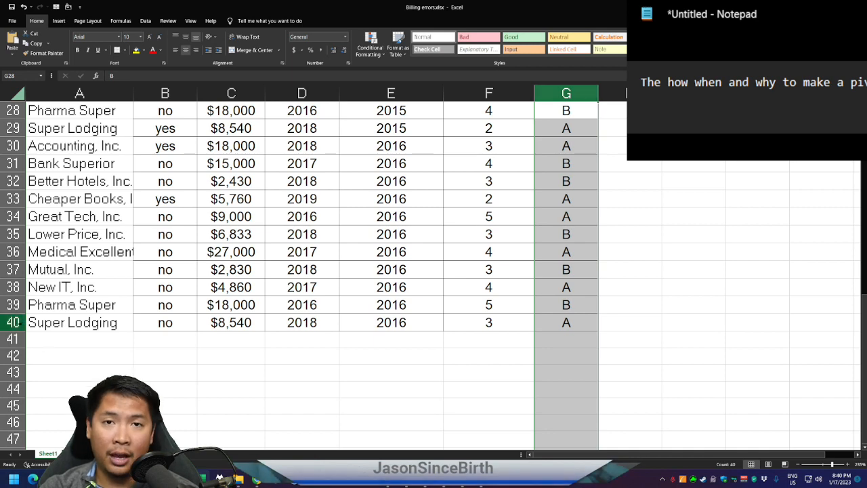
pyautogui.moveTo(582, 322); pyautogui.dragTo(68, 136)
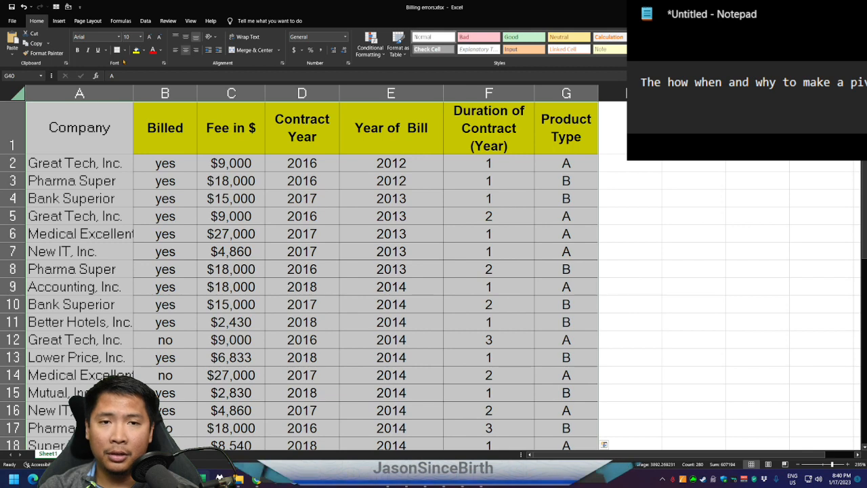
# - Start a PivotTable from the billing table, using Sheet1 range A1:G40 as its source
pyautogui.click(59, 20)
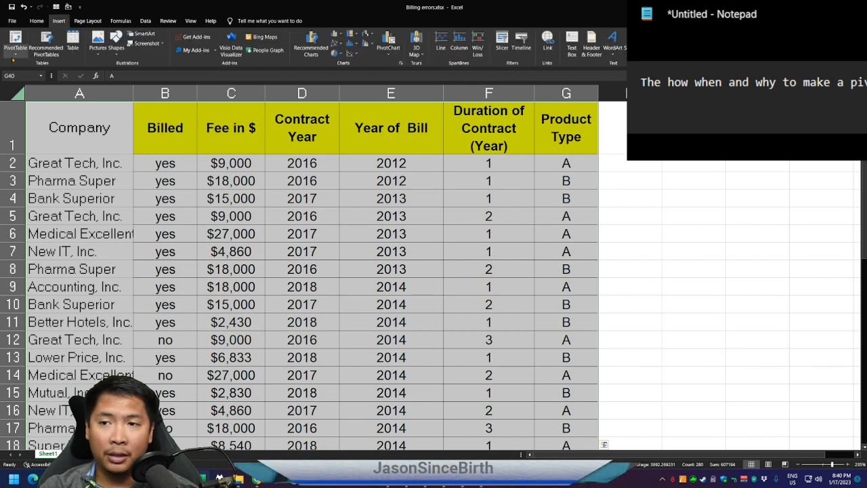
pyautogui.click(311, 234)
pyautogui.click(625, 218)
pyautogui.click(112, 117)
pyautogui.click(14, 56)
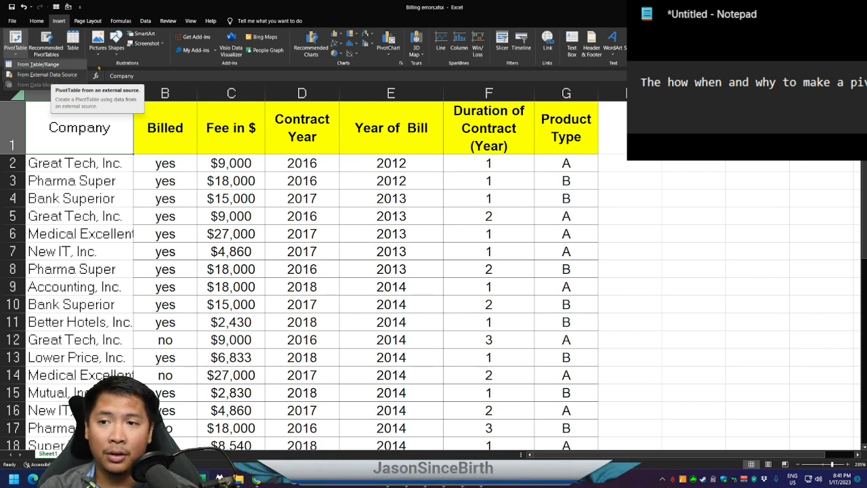
pyautogui.click(47, 65)
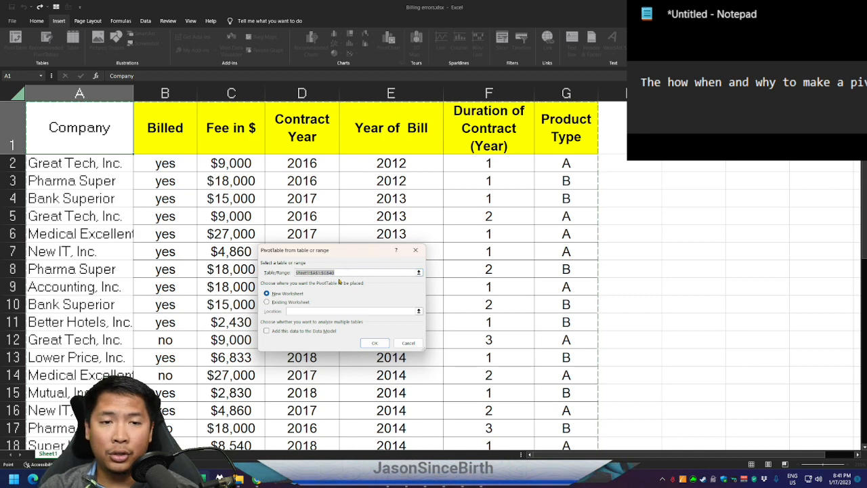
# - Try placing the PivotTable on the existing worksheet, picking cells J2 and J4 as its location
pyautogui.click(298, 302)
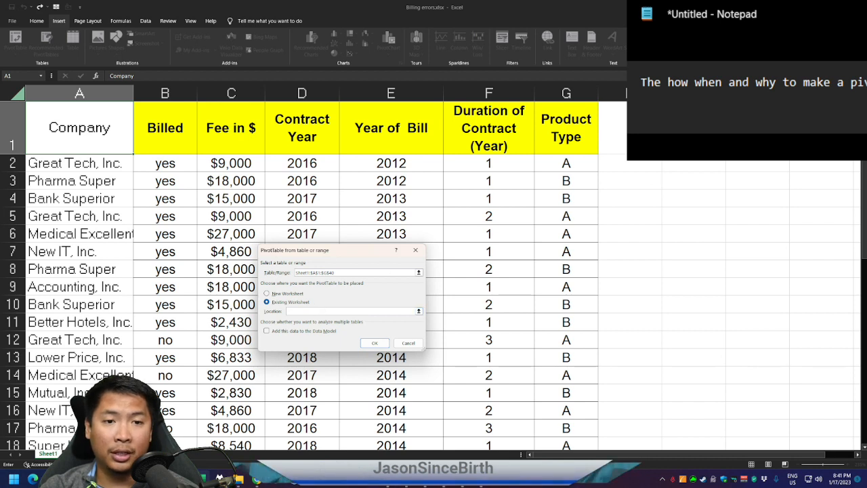
pyautogui.click(729, 167)
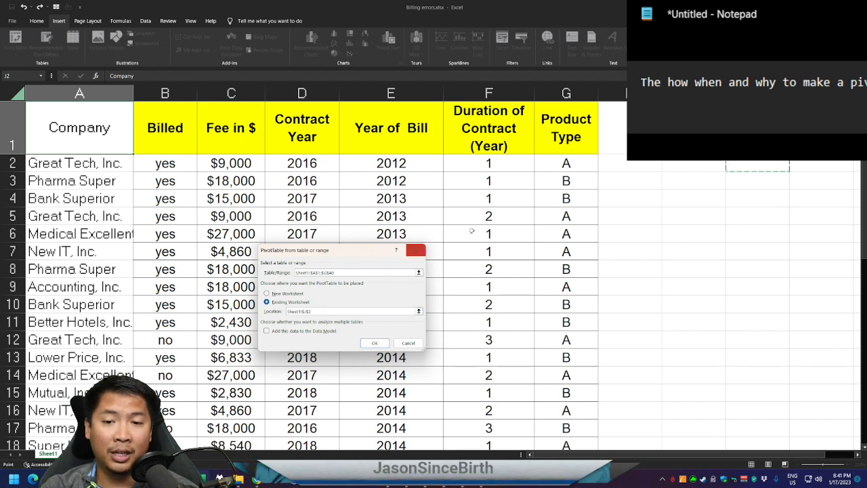
pyautogui.click(757, 198)
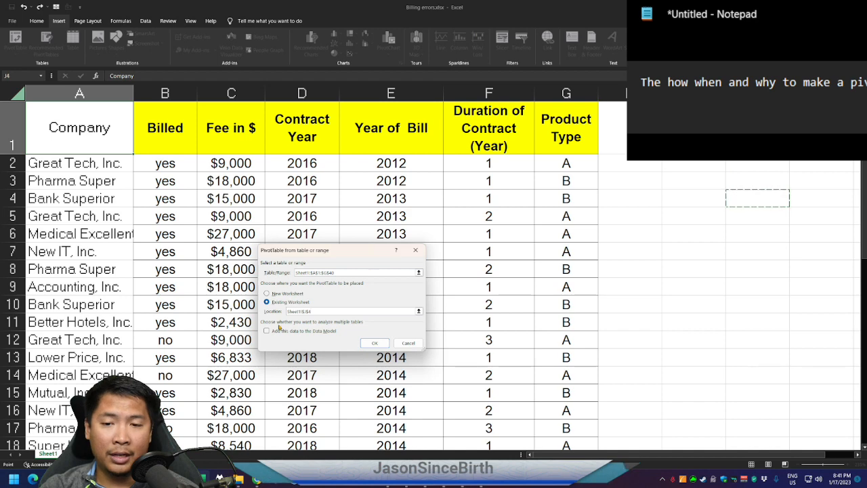
# - Set the PivotTable's destination to a new worksheet and create it
pyautogui.click(287, 294)
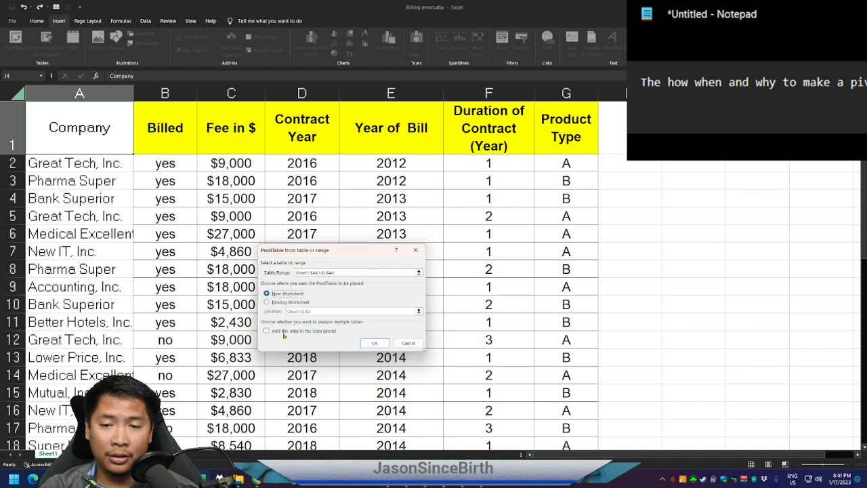
pyautogui.click(373, 343)
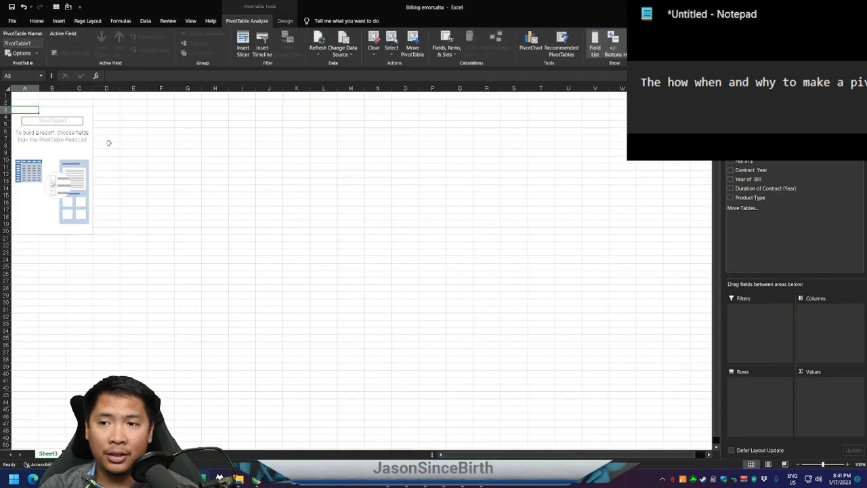
# - Examine the empty PivotTable on the new sheet and the source table's headers from Company to Product Type
pyautogui.scroll(6, 136, 273)
pyautogui.click(82, 223)
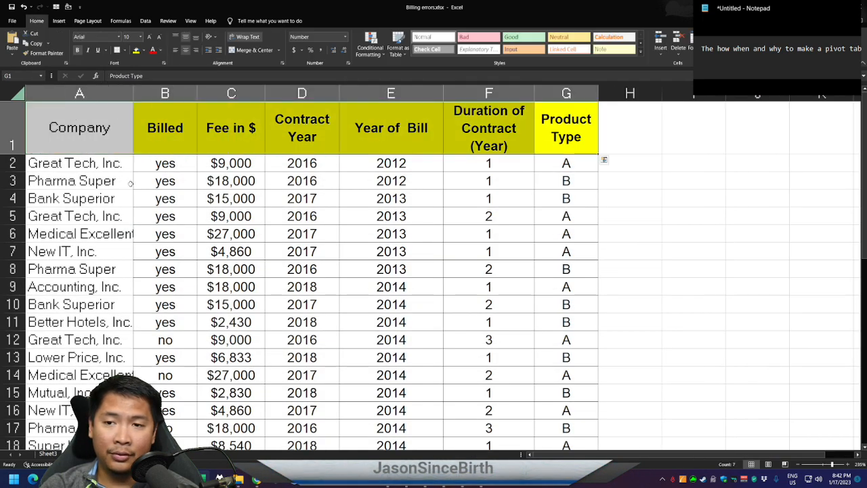
pyautogui.click(106, 137)
pyautogui.press('Right')
pyautogui.press('Right')
pyautogui.press('Right')
pyautogui.press('Right')
pyautogui.press('Right')
pyautogui.press('Right')
pyautogui.click(87, 141)
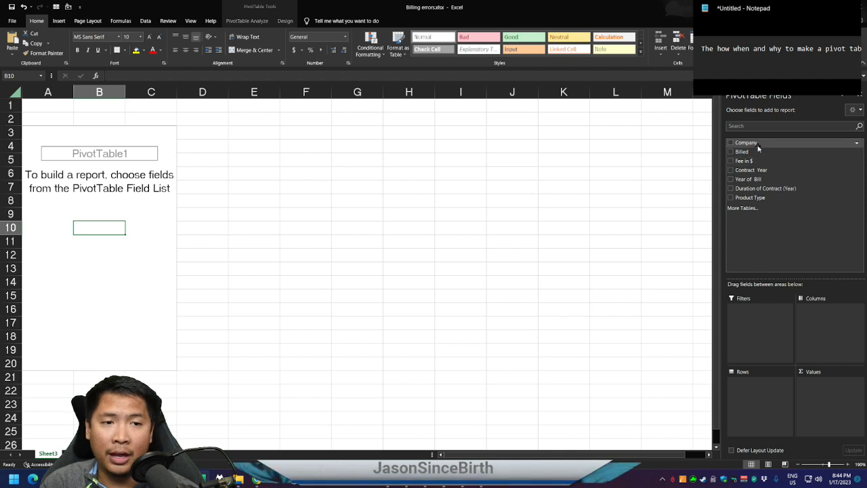
# - Add the Company field to the PivotTable's columns and review the company names across row 4
pyautogui.moveTo(757, 144); pyautogui.dragTo(824, 322)
pyautogui.moveTo(64, 146); pyautogui.dragTo(633, 150)
pyautogui.click(630, 147)
pyautogui.moveTo(645, 456); pyautogui.dragTo(516, 455)
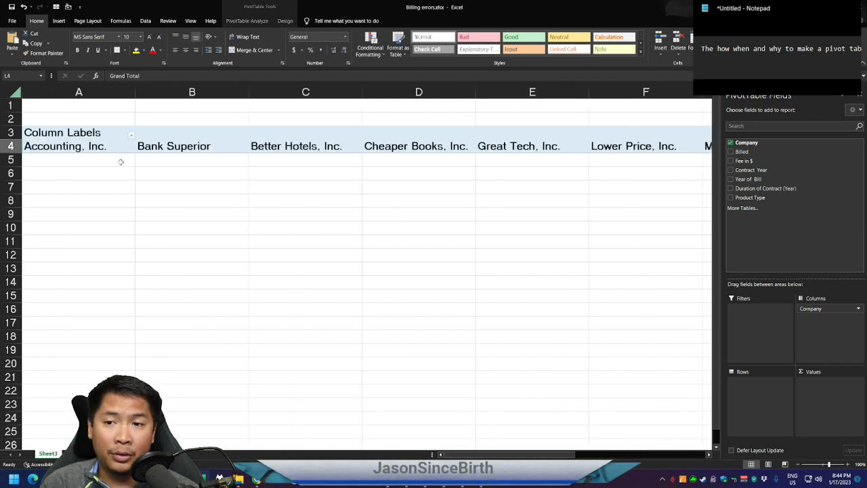
pyautogui.click(112, 149)
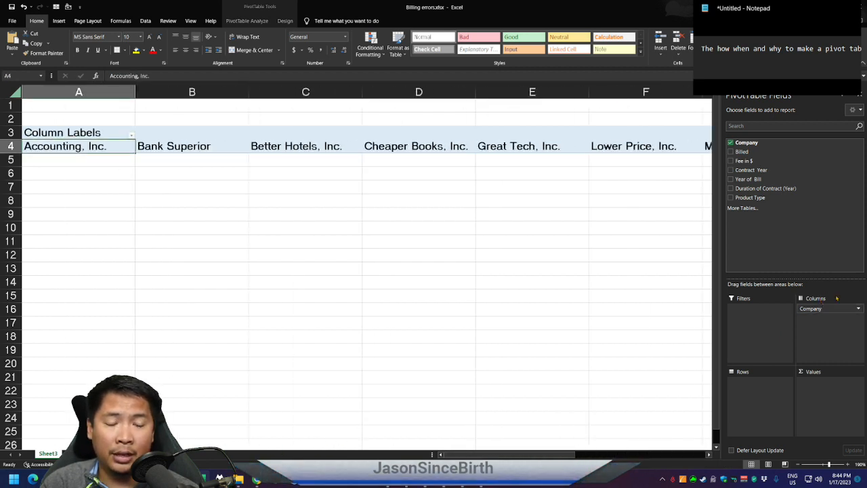
# - Move the Company field from the columns to the rows and review the company list in column A
pyautogui.moveTo(829, 310); pyautogui.dragTo(755, 390)
pyautogui.moveTo(98, 149); pyautogui.dragTo(79, 280)
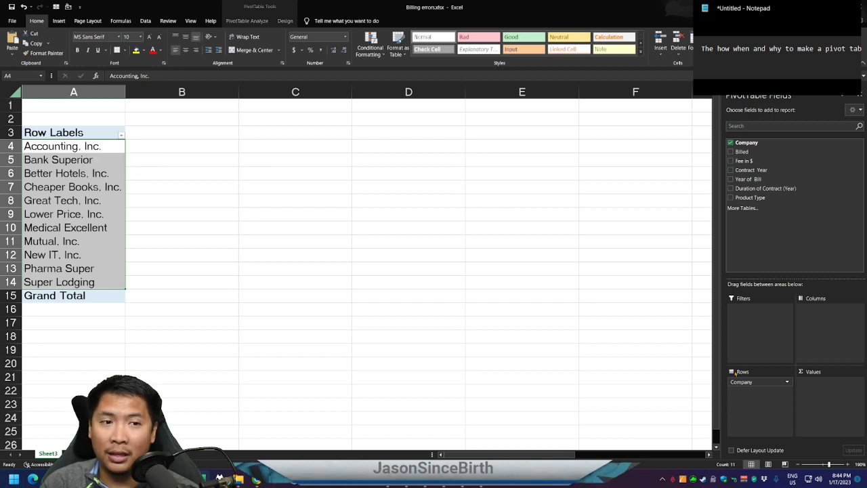
pyautogui.moveTo(756, 384)
pyautogui.mouseDown()
pyautogui.moveTo(820, 318)
pyautogui.moveTo(799, 348)
pyautogui.moveTo(758, 387)
pyautogui.moveTo(815, 309)
pyautogui.moveTo(772, 384)
pyautogui.moveTo(818, 310)
pyautogui.moveTo(762, 383)
pyautogui.mouseUp()
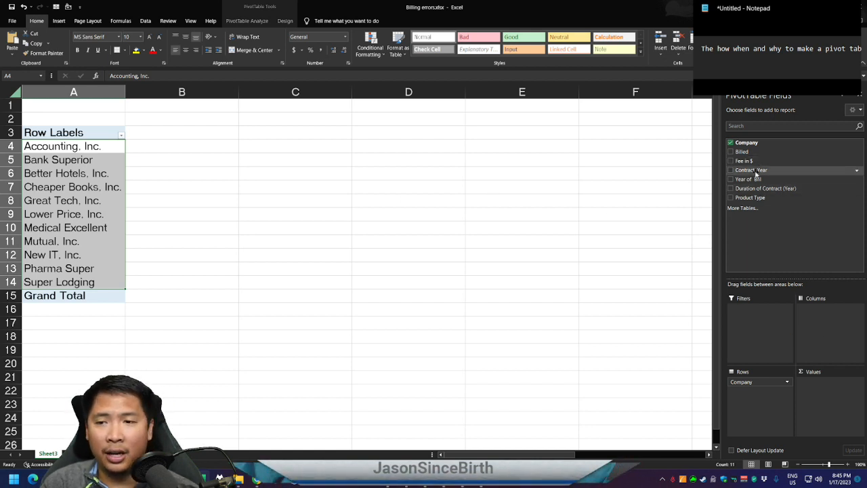
# - Add the Contract Year field to the rows beneath Company, and move it to the columns
pyautogui.moveTo(757, 173); pyautogui.dragTo(792, 183)
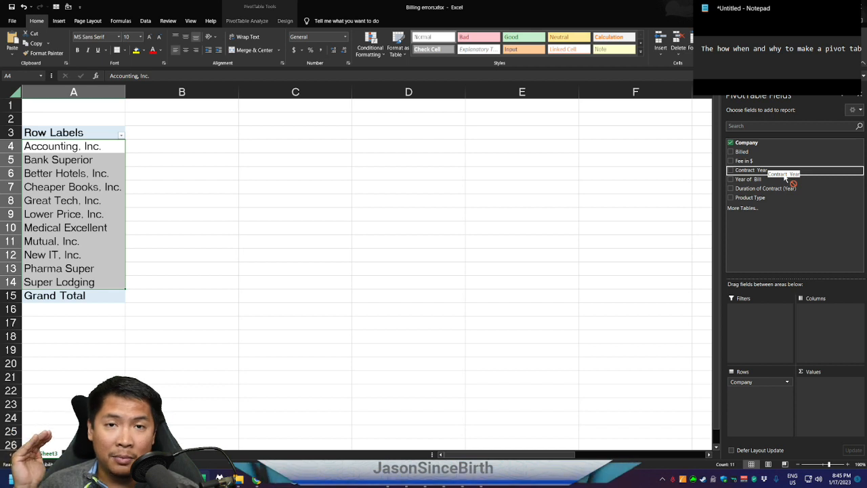
pyautogui.moveTo(792, 183); pyautogui.dragTo(772, 406)
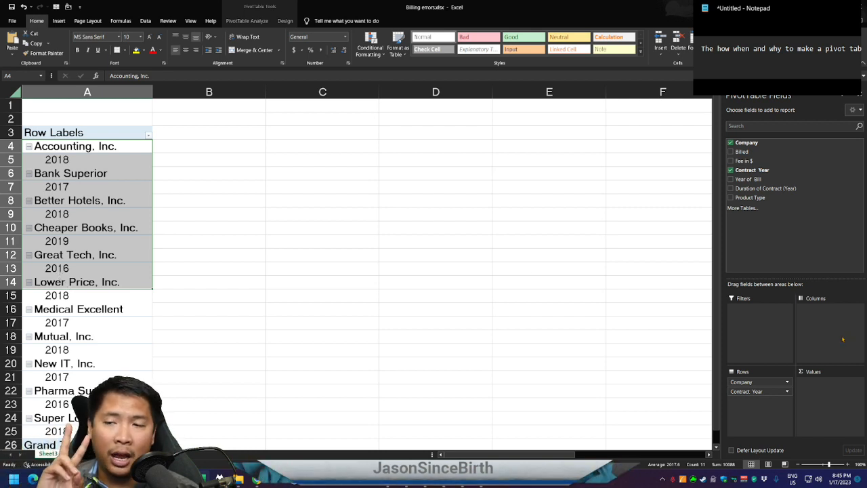
pyautogui.moveTo(751, 392); pyautogui.dragTo(761, 414)
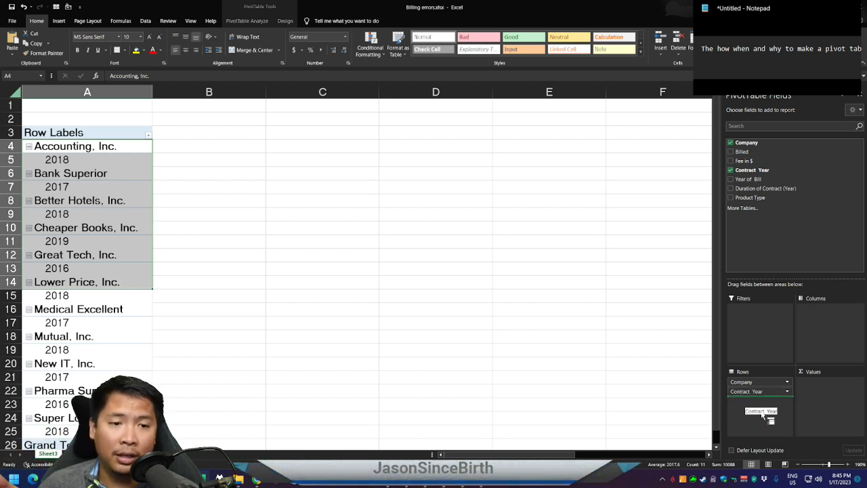
pyautogui.moveTo(761, 414); pyautogui.dragTo(814, 343)
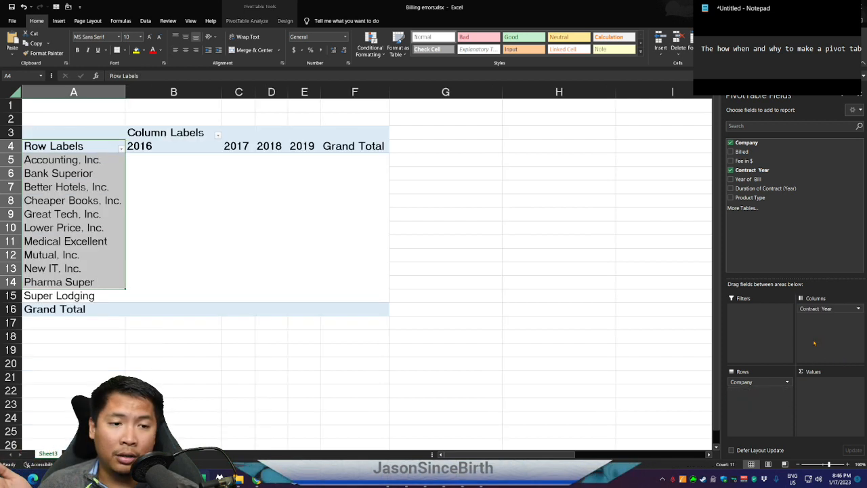
# - Try Company as columns and Contract Year as rows, restore the previous layout, and select the values area B5:F15
pyautogui.moveTo(823, 308)
pyautogui.mouseDown()
pyautogui.moveTo(765, 395)
pyautogui.moveTo(822, 313)
pyautogui.mouseUp()
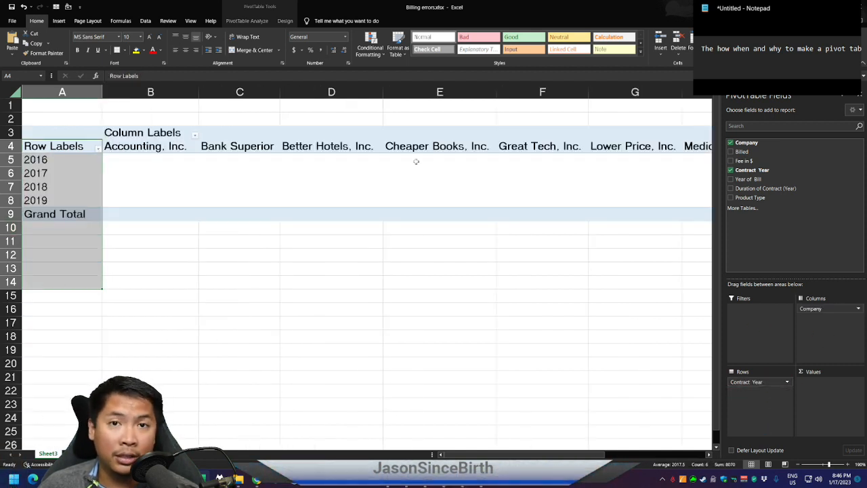
pyautogui.moveTo(778, 381); pyautogui.dragTo(758, 387)
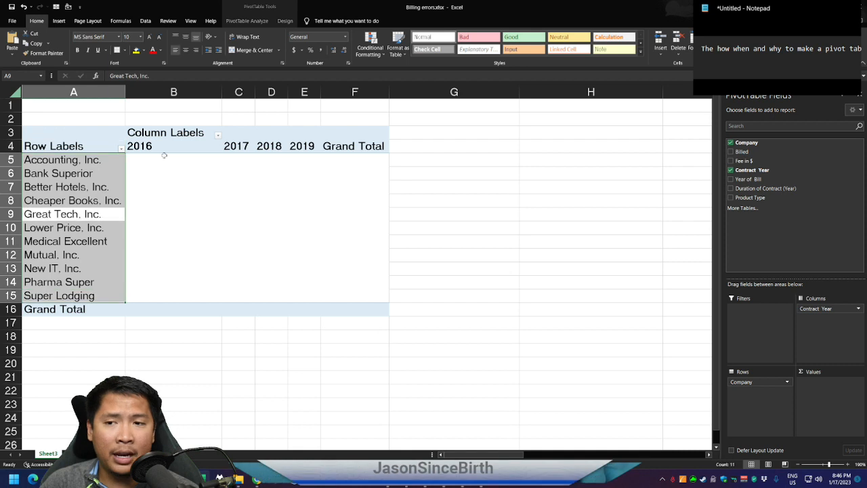
pyautogui.moveTo(170, 161); pyautogui.dragTo(389, 290)
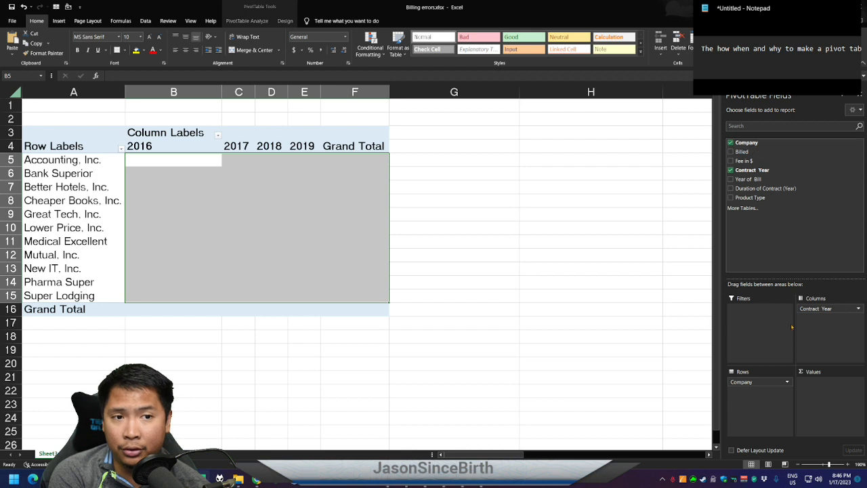
# - Try the Company field as the PivotTable's values instead of rows, summarized by Sum, and check the resulting row
pyautogui.moveTo(779, 383); pyautogui.dragTo(812, 395)
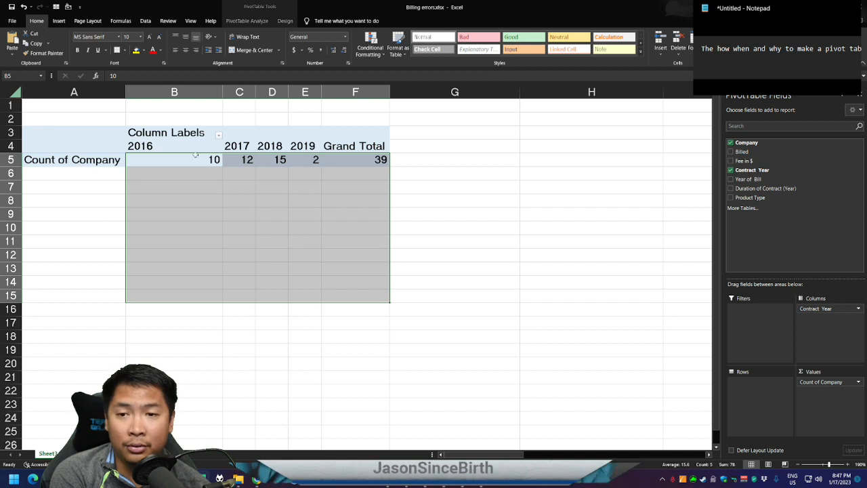
pyautogui.click(857, 381)
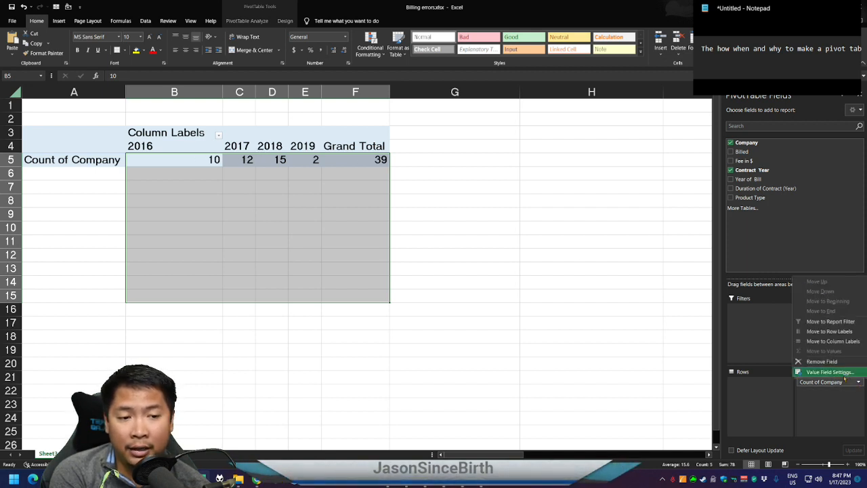
pyautogui.click(829, 371)
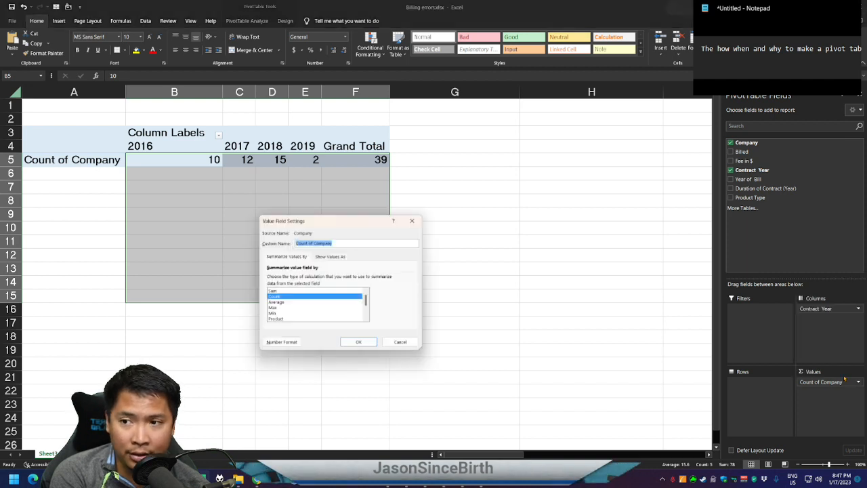
pyautogui.click(309, 293)
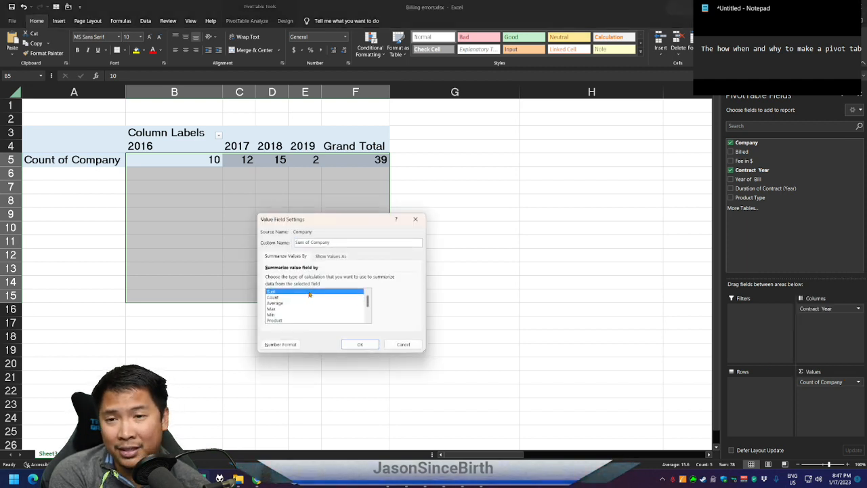
pyautogui.click(350, 345)
pyautogui.moveTo(170, 164); pyautogui.dragTo(389, 164)
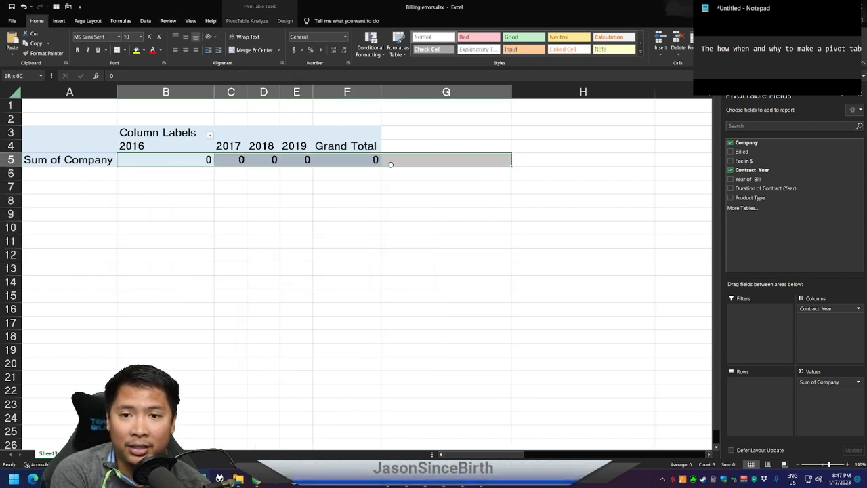
# - Summarize the Company values by Count after looking through the other calculation types
pyautogui.click(821, 383)
pyautogui.click(827, 372)
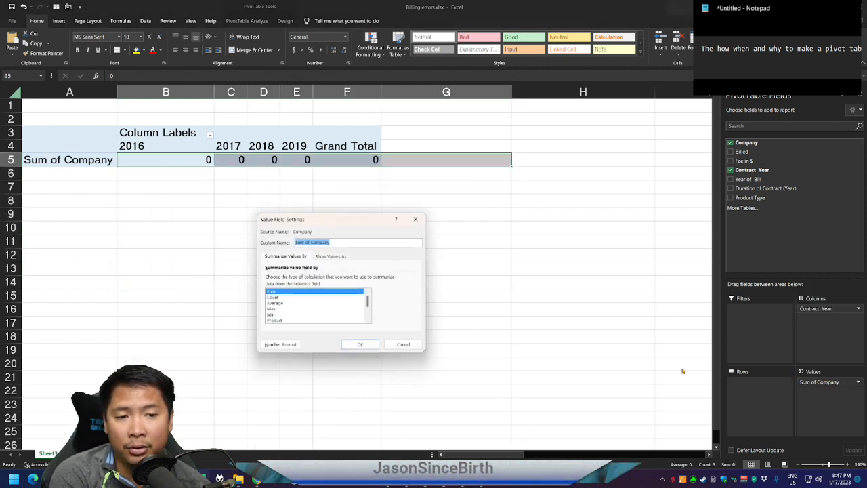
pyautogui.click(298, 298)
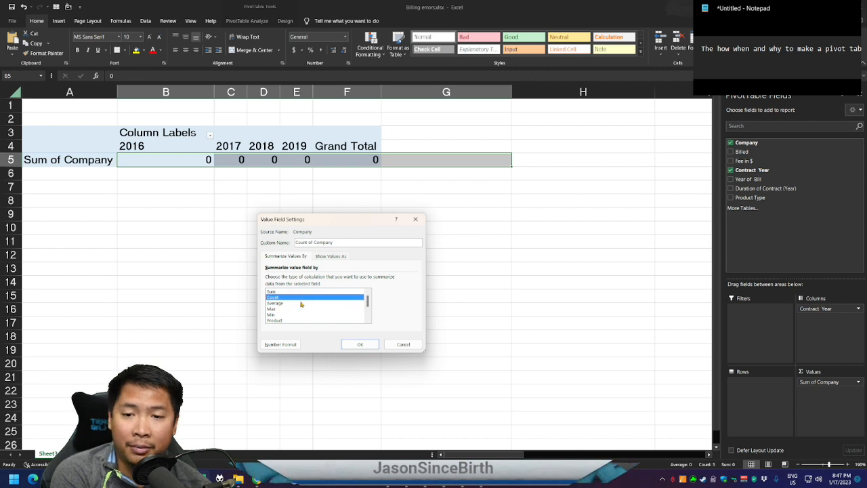
pyautogui.scroll(-2, 296, 317)
pyautogui.scroll(2, 292, 318)
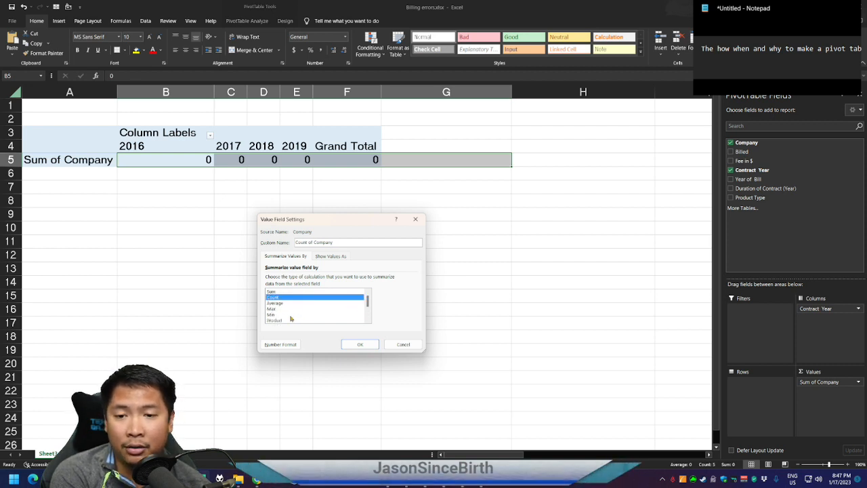
pyautogui.click(361, 344)
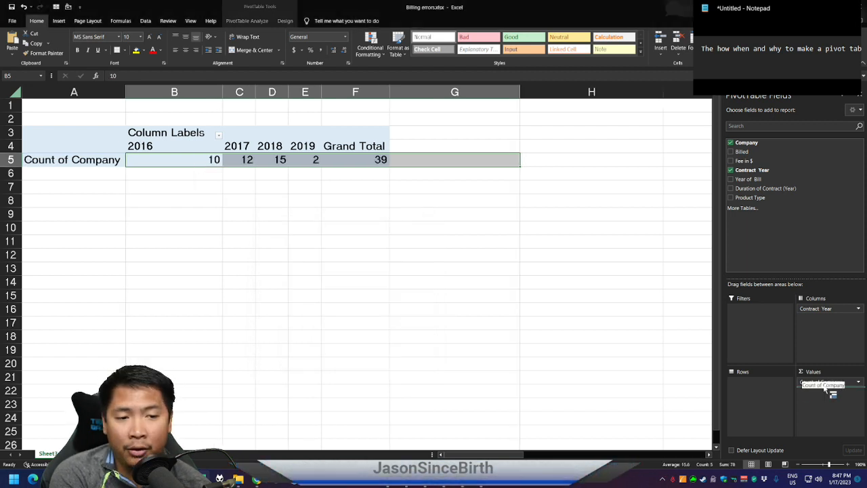
# - Return the Company field to the rows and check the value cells beside Accounting, Inc
pyautogui.moveTo(832, 384); pyautogui.dragTo(758, 383)
pyautogui.moveTo(187, 162); pyautogui.dragTo(335, 298)
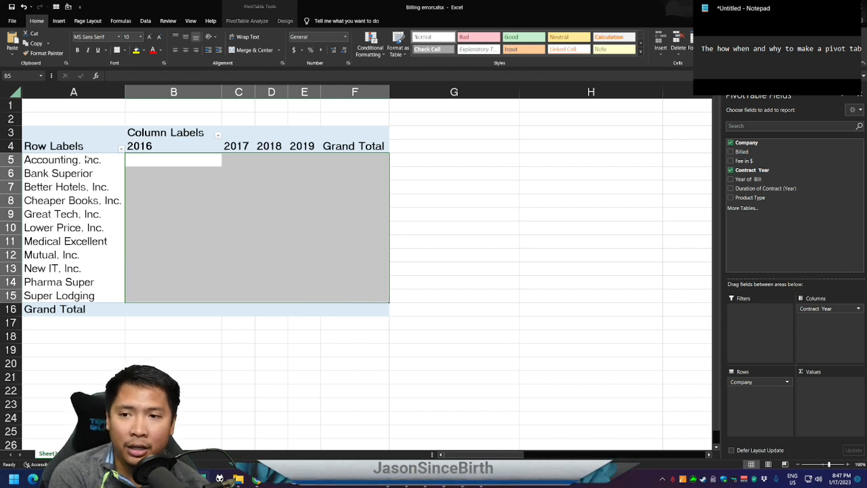
pyautogui.click(87, 158)
pyautogui.click(174, 164)
pyautogui.click(234, 164)
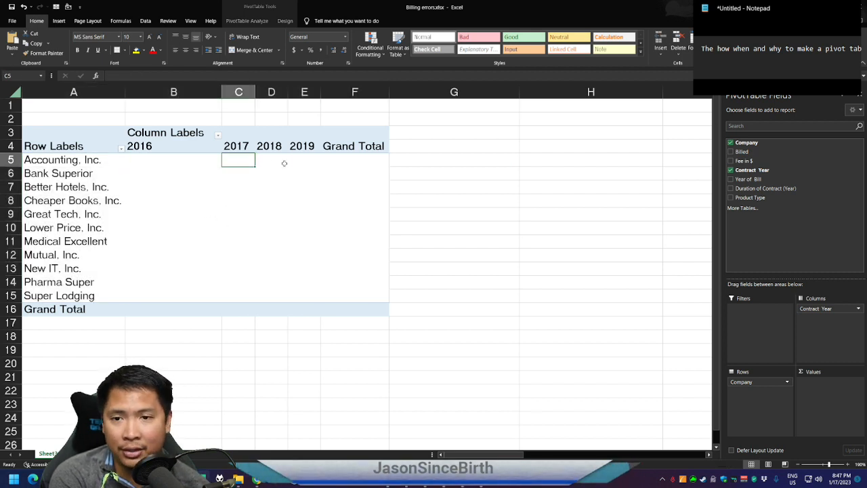
pyautogui.click(284, 163)
# - Check the Fee in $ column in the source data, and add the Fee in $ field to the PivotTable's values
pyautogui.click(88, 454)
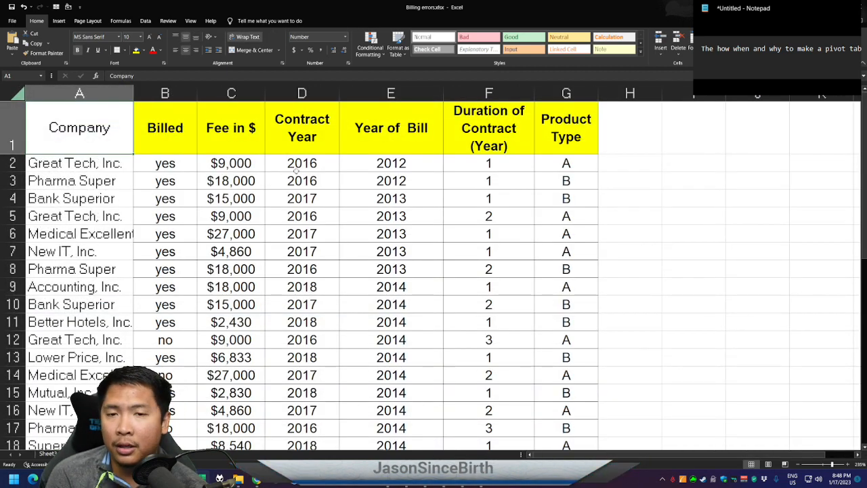
pyautogui.moveTo(238, 119); pyautogui.dragTo(232, 305)
pyautogui.click(234, 164)
pyautogui.click(237, 138)
pyautogui.moveTo(237, 137); pyautogui.dragTo(214, 323)
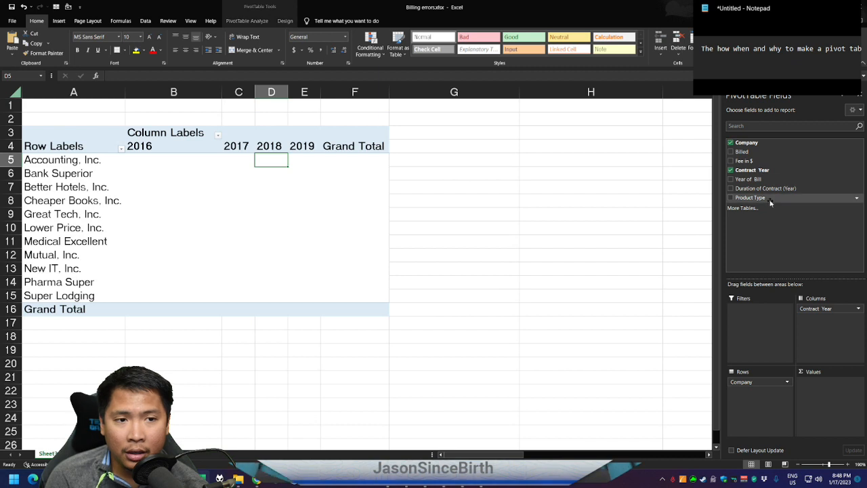
pyautogui.moveTo(768, 160); pyautogui.dragTo(830, 398)
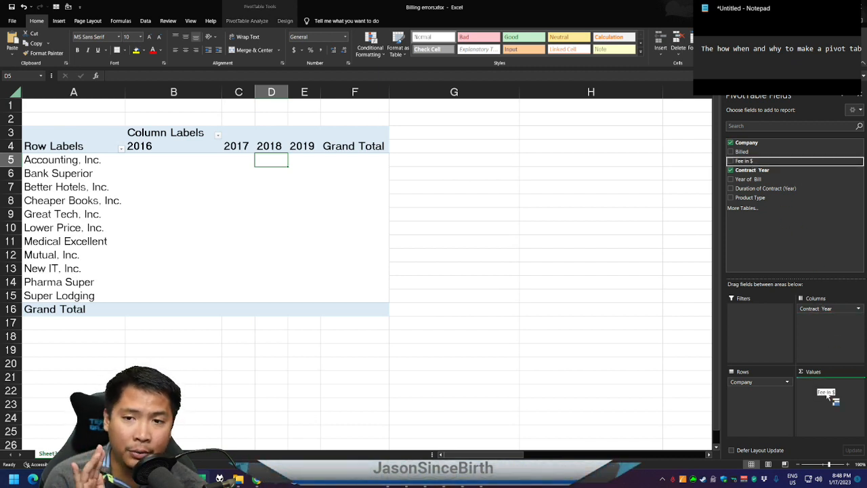
pyautogui.moveTo(830, 398); pyautogui.dragTo(830, 400)
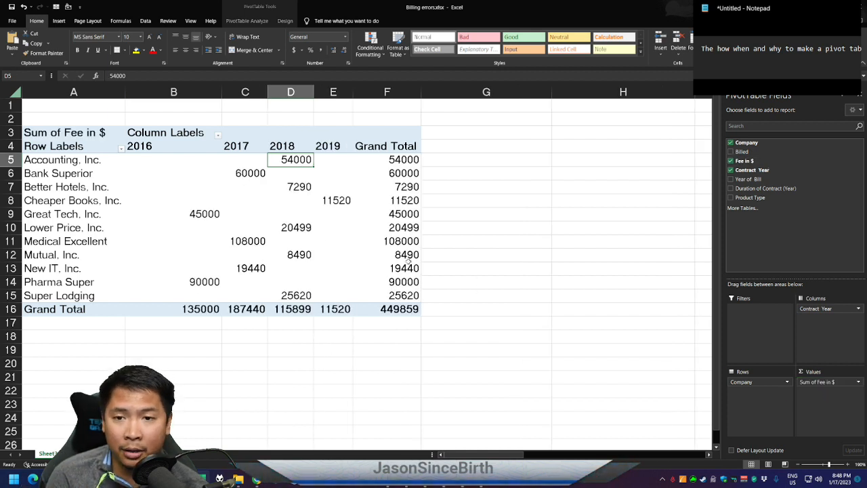
# - Format the PivotTable's values and grand totals in B5:F16 as Currency
pyautogui.moveTo(145, 160); pyautogui.dragTo(399, 309)
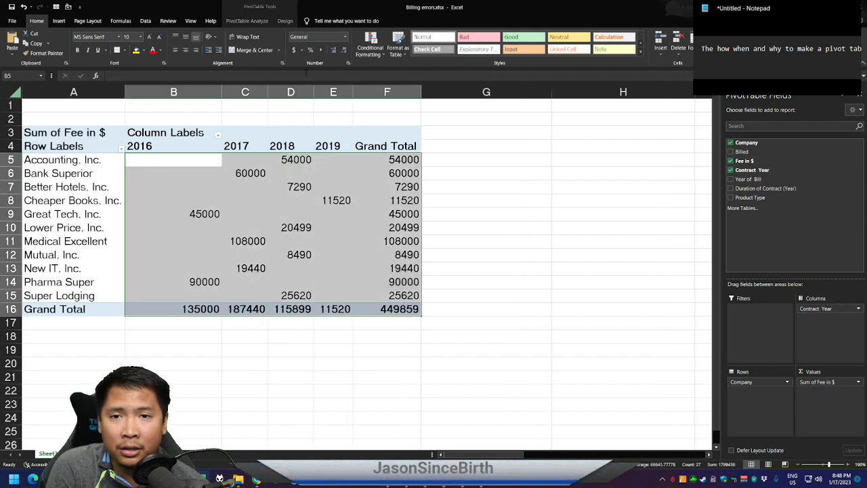
pyautogui.click(345, 37)
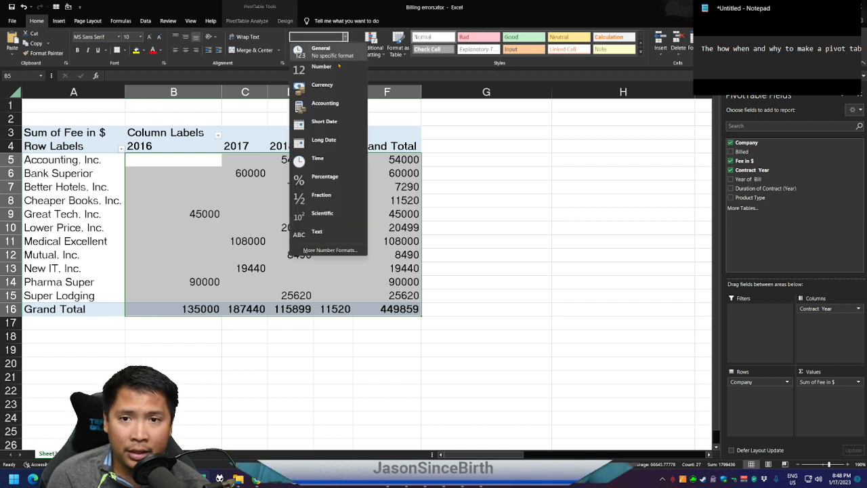
pyautogui.click(323, 85)
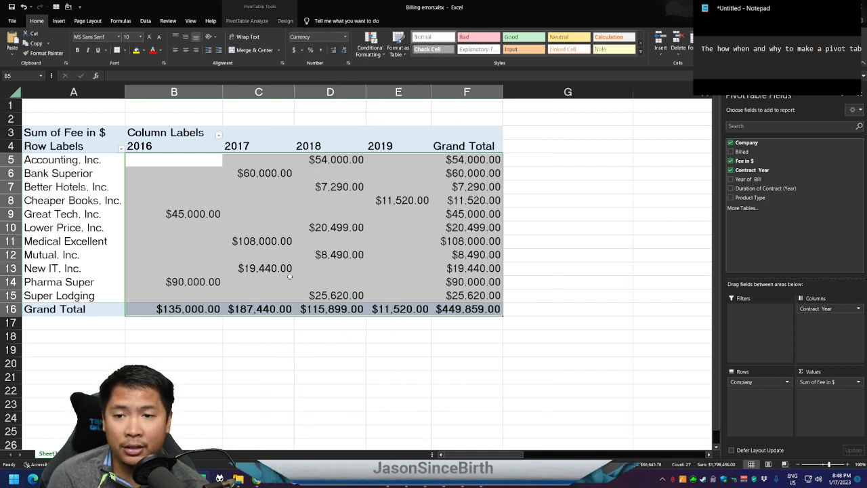
# - Examine the PivotTable's fees per company, and compare them with the companies, fees and contract years in the source data
pyautogui.click(182, 171)
pyautogui.click(67, 160)
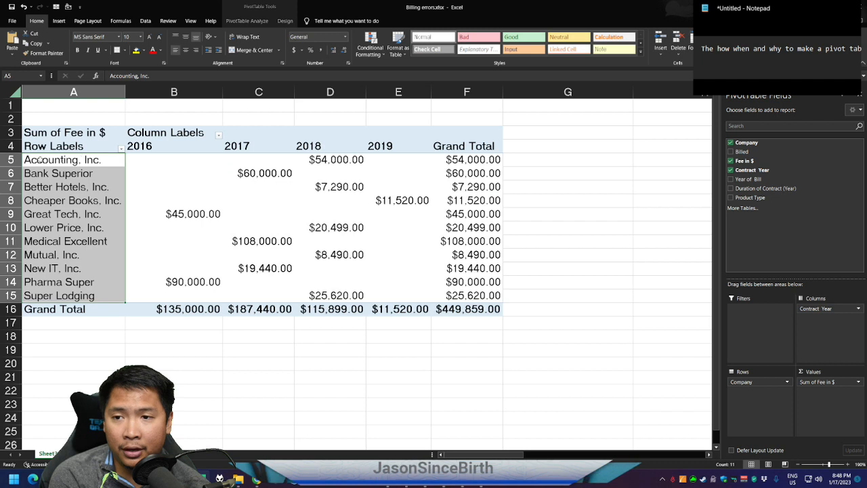
pyautogui.click(11, 159)
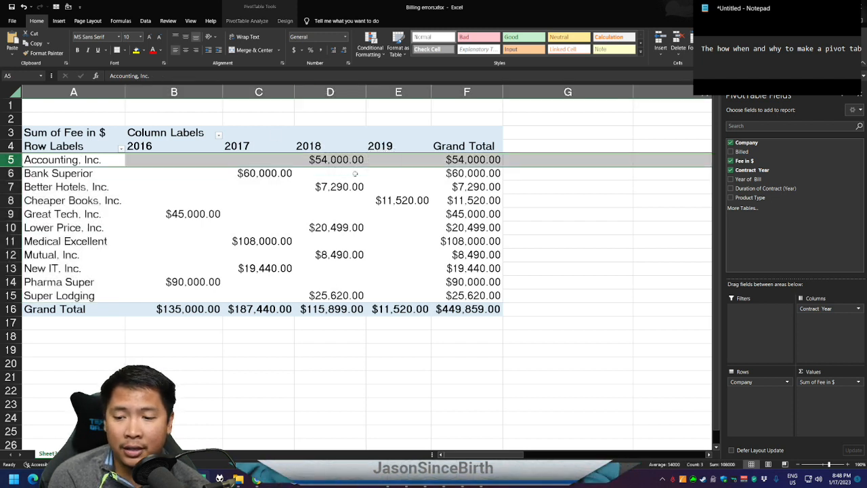
pyautogui.moveTo(355, 174)
pyautogui.moveTo(339, 268)
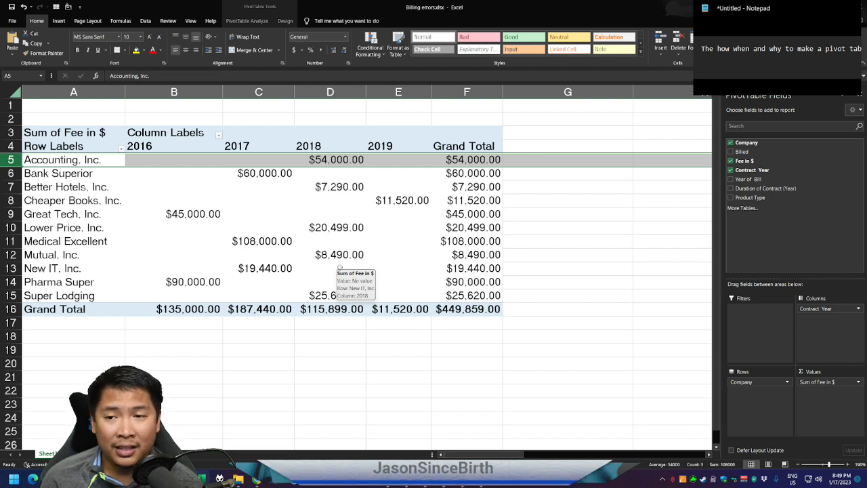
pyautogui.click(80, 453)
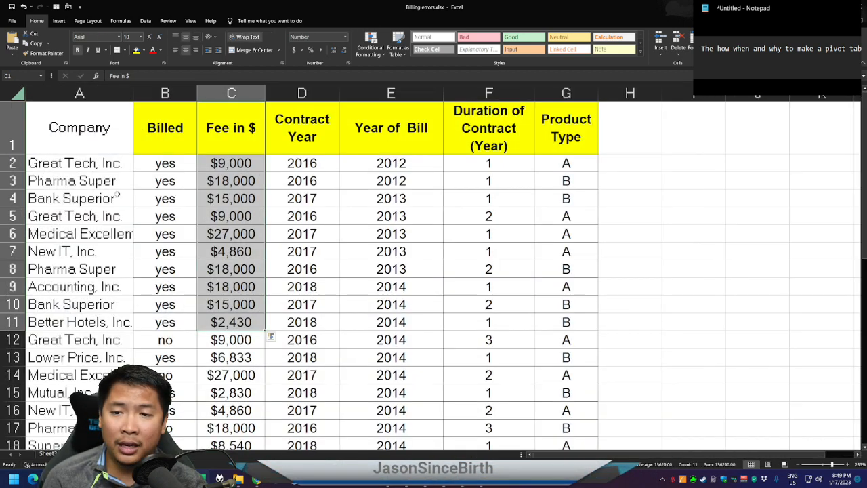
pyautogui.click(207, 181)
pyautogui.click(100, 186)
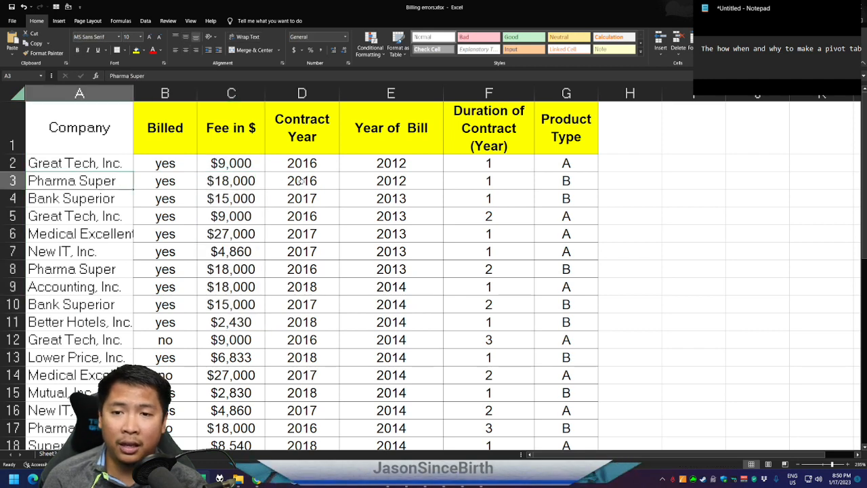
pyautogui.click(323, 165)
pyautogui.click(391, 193)
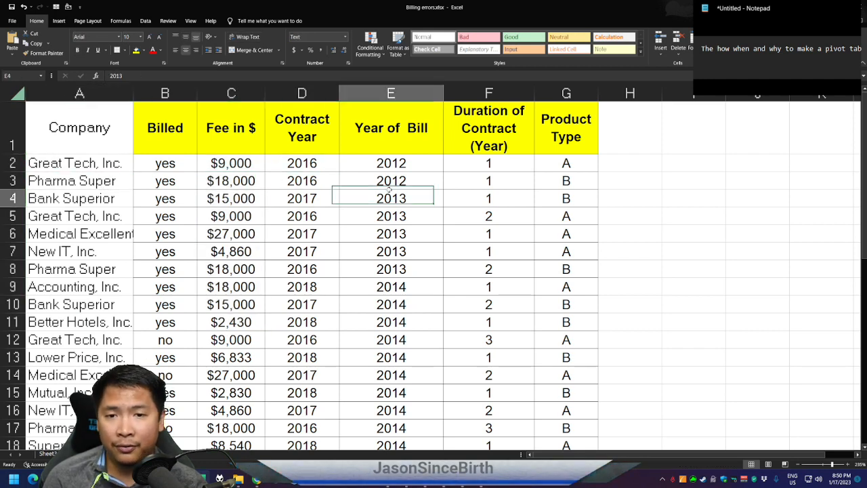
pyautogui.click(332, 189)
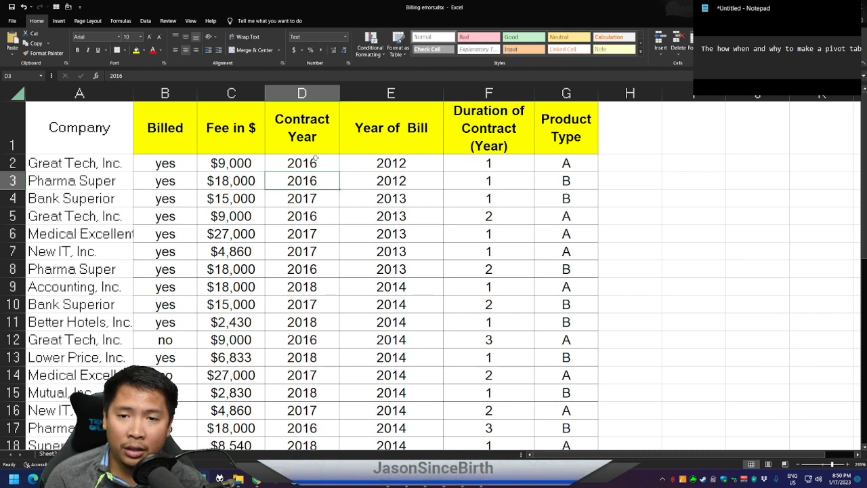
pyautogui.moveTo(316, 162); pyautogui.dragTo(318, 198)
# - Enter 2016 in cell I2 beside the source data and the text "gerat" in I3
pyautogui.click(703, 166)
pyautogui.write('2016')
pyautogui.press('Return')
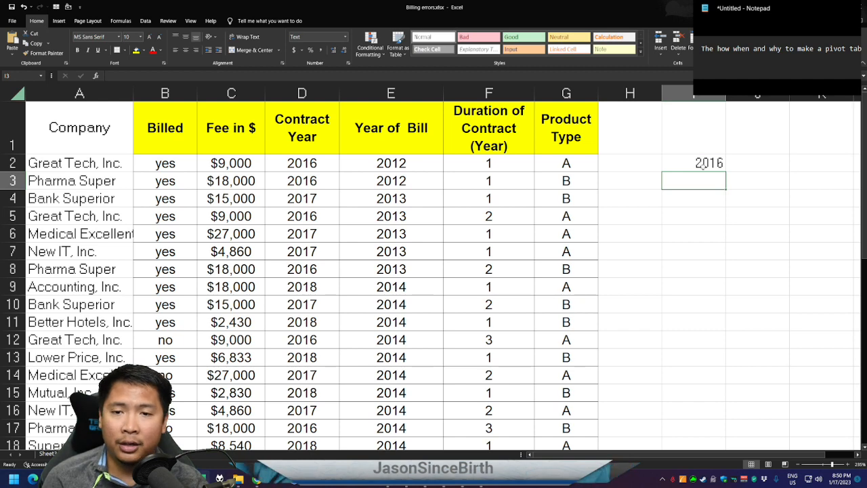
pyautogui.write('gerat')
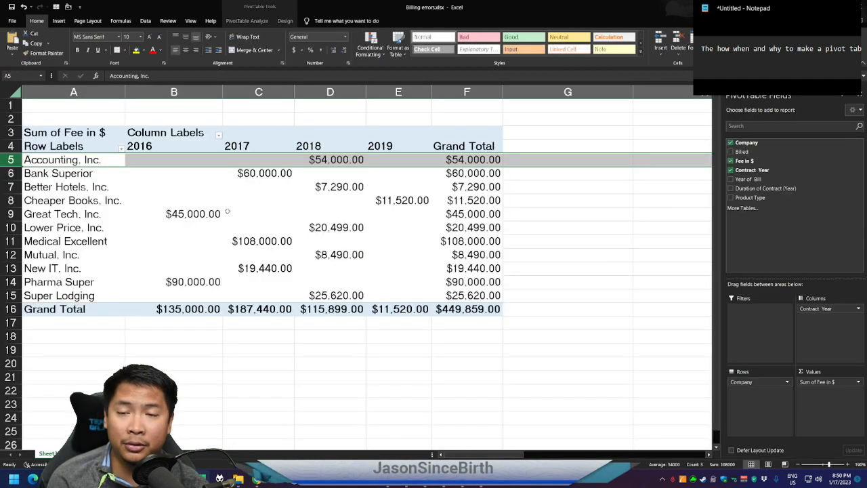